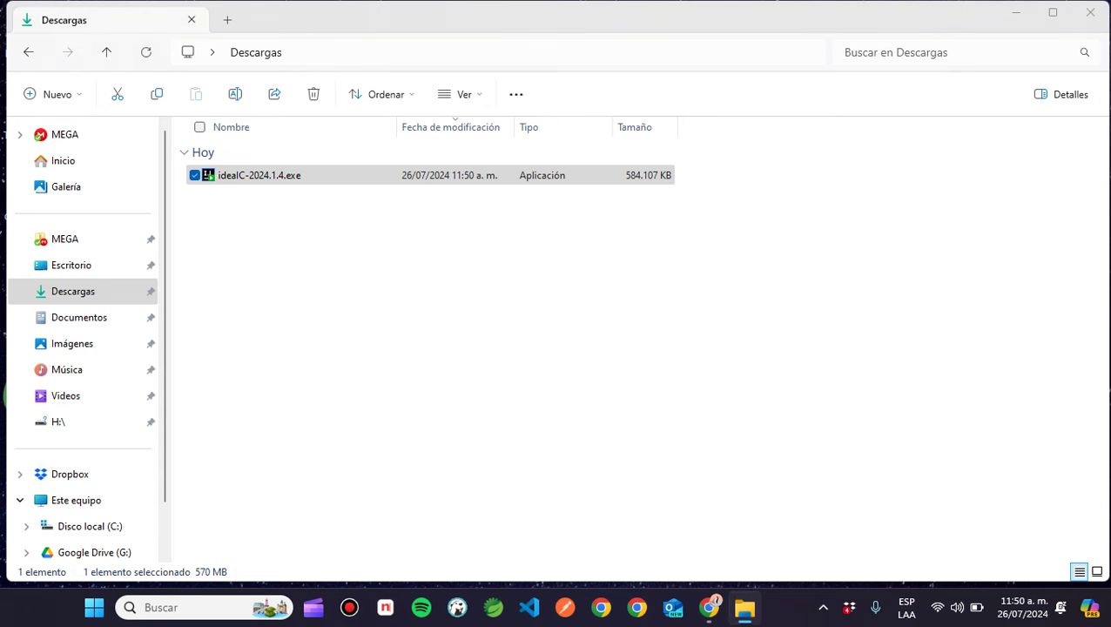
Minimize the Descargas folder window and proceed past the IntelliJ IDEA installer's welcome page.
{"action": "left_click", "coordinate": [1016, 12]}
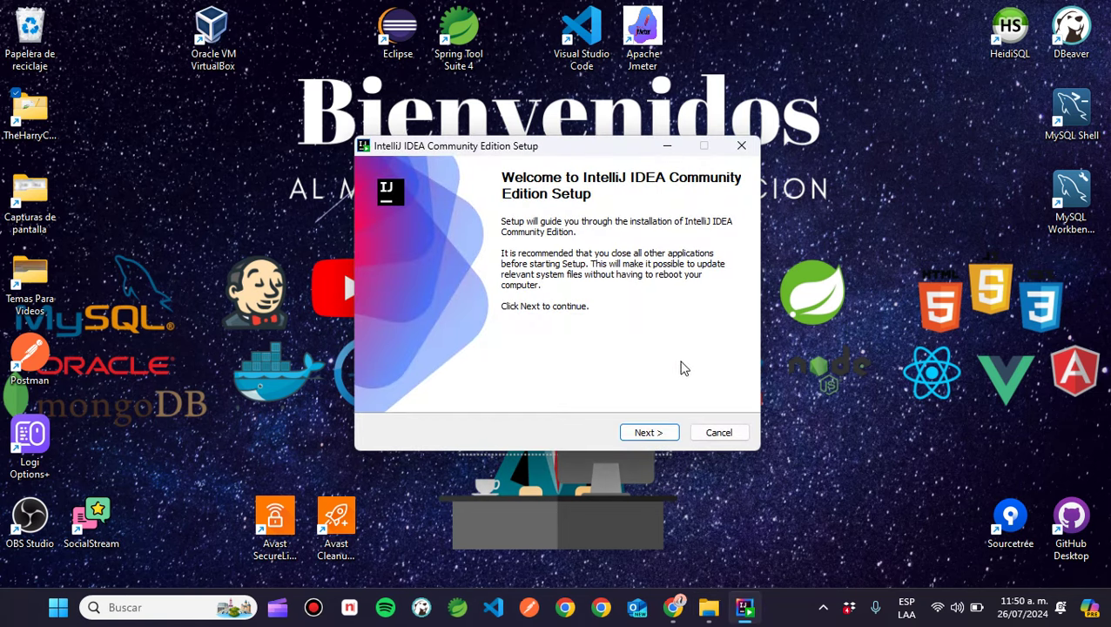
{"action": "left_click", "coordinate": [657, 435]}
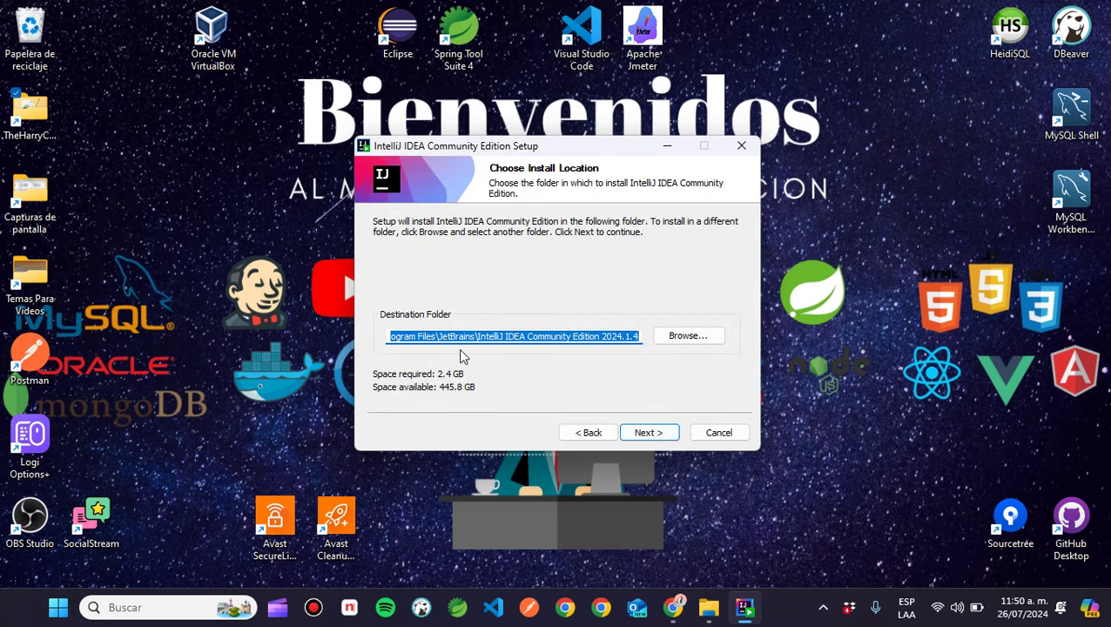
Read through the full destination folder path and accept the default install location.
{"action": "left_click", "coordinate": [492, 338]}
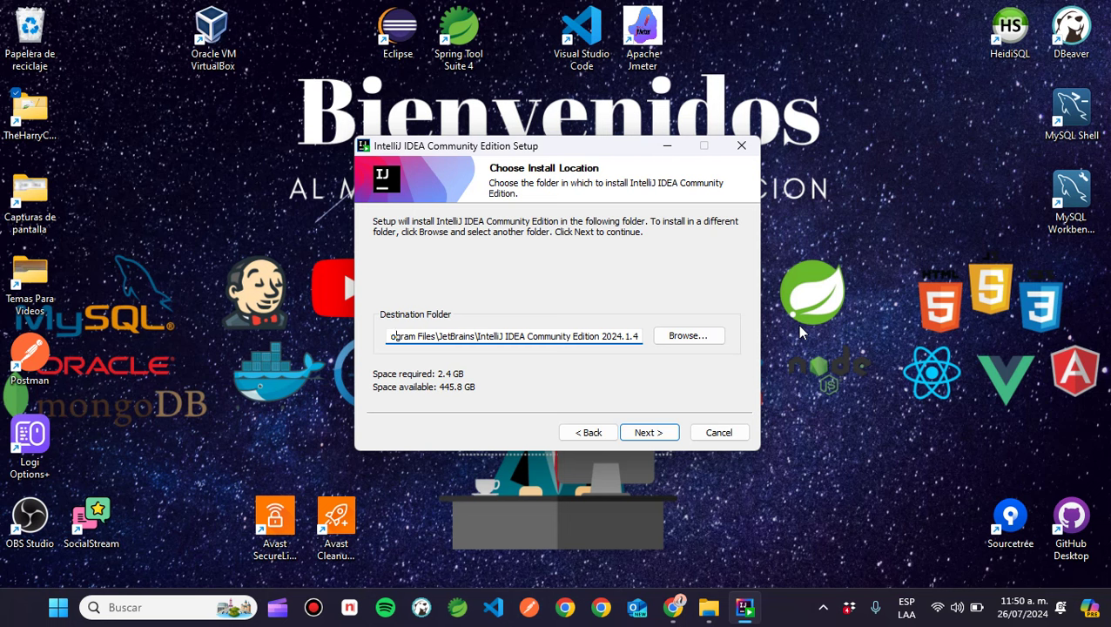
{"action": "key", "text": "Home"}
{"action": "key", "text": "Right"}
{"action": "key", "text": "Right"}
{"action": "key", "text": "Right"}
{"action": "key", "text": "Right"}
{"action": "key", "text": "Right"}
{"action": "key", "text": "Right"}
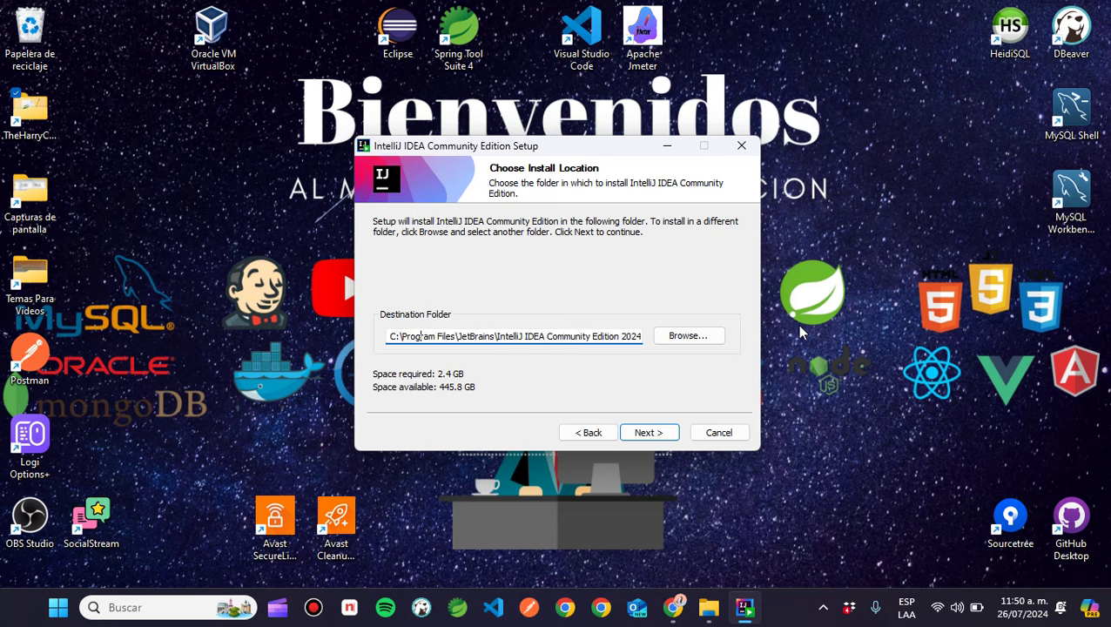
{"action": "key", "text": "Right"}
{"action": "key", "text": "Right"}
{"action": "key", "text": "Right"}
{"action": "key", "text": "Right"}
{"action": "key", "text": "Right"}
{"action": "key", "text": "Right"}
{"action": "key", "text": "Left"}
{"action": "key", "text": "Right"}
{"action": "key", "text": "Right"}
{"action": "key", "text": "Right"}
{"action": "key", "text": "Right"}
{"action": "key", "text": "Right"}
{"action": "key", "text": "Right"}
{"action": "key", "text": "Right"}
{"action": "key", "text": "Right"}
{"action": "key", "text": "Right"}
{"action": "key", "text": "Right"}
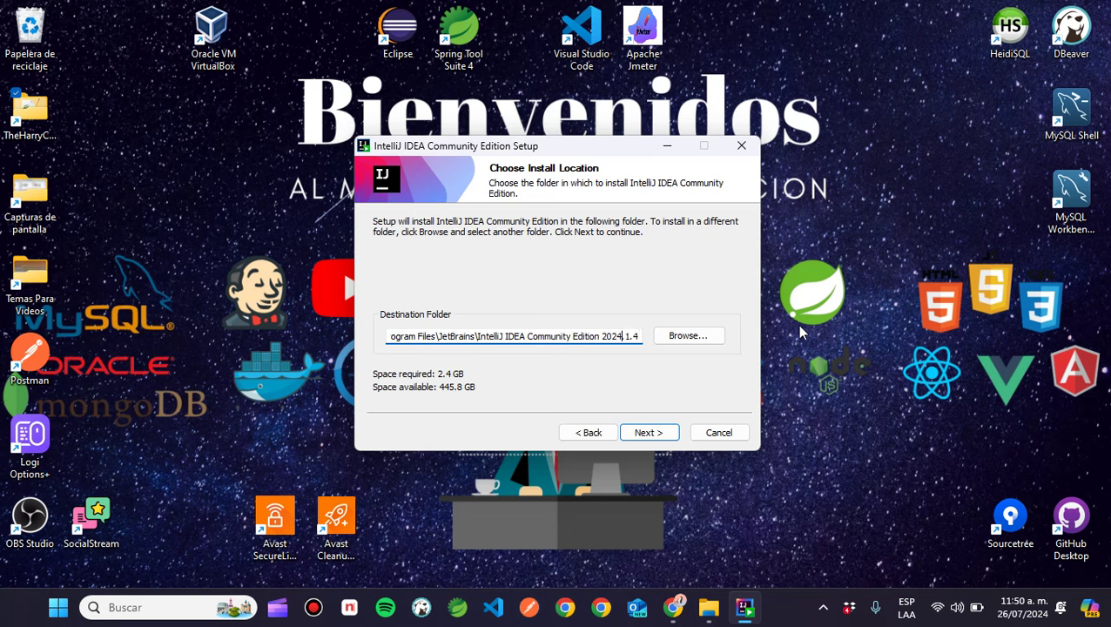
{"action": "key", "text": "Left"}
{"action": "key", "text": "Left"}
{"action": "key", "text": "Left"}
{"action": "key", "text": "Right"}
{"action": "left_click", "coordinate": [636, 435]}
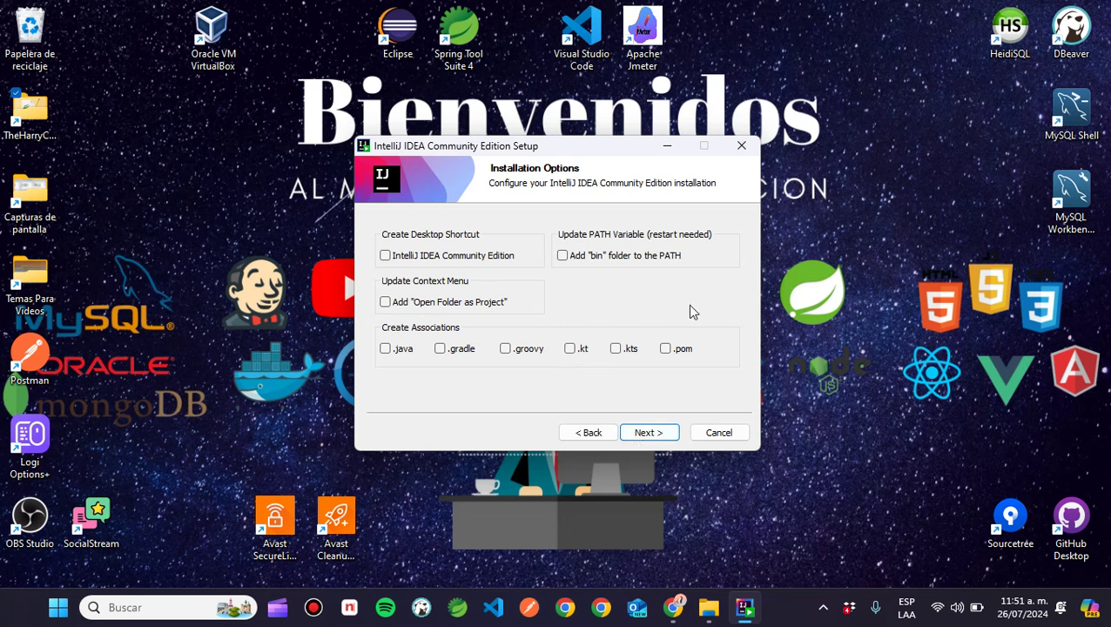
Enable the desktop shortcut, "Open Folder as Project" and "bin" folder PATH options, leaving all file associations off, and continue.
{"action": "left_click", "coordinate": [387, 256]}
{"action": "left_click", "coordinate": [386, 303]}
{"action": "left_click", "coordinate": [563, 263]}
{"action": "left_click", "coordinate": [386, 349]}
{"action": "left_click", "coordinate": [386, 349]}
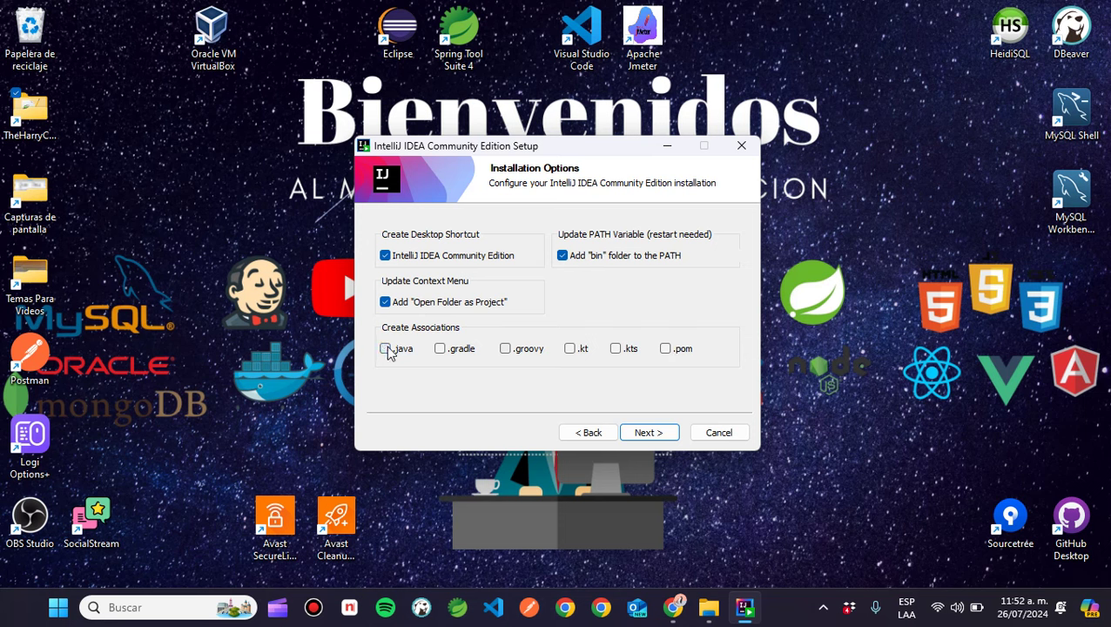
{"action": "left_click", "coordinate": [666, 435]}
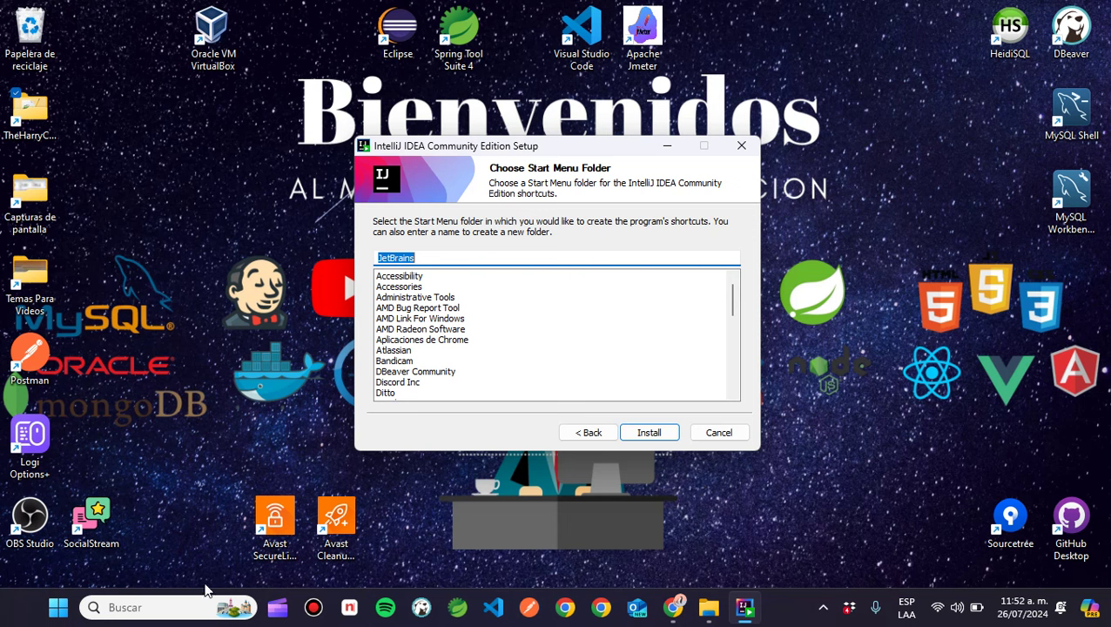
Start the installation with the JetBrains Start Menu folder and show the installation details.
{"action": "left_click", "coordinate": [650, 433]}
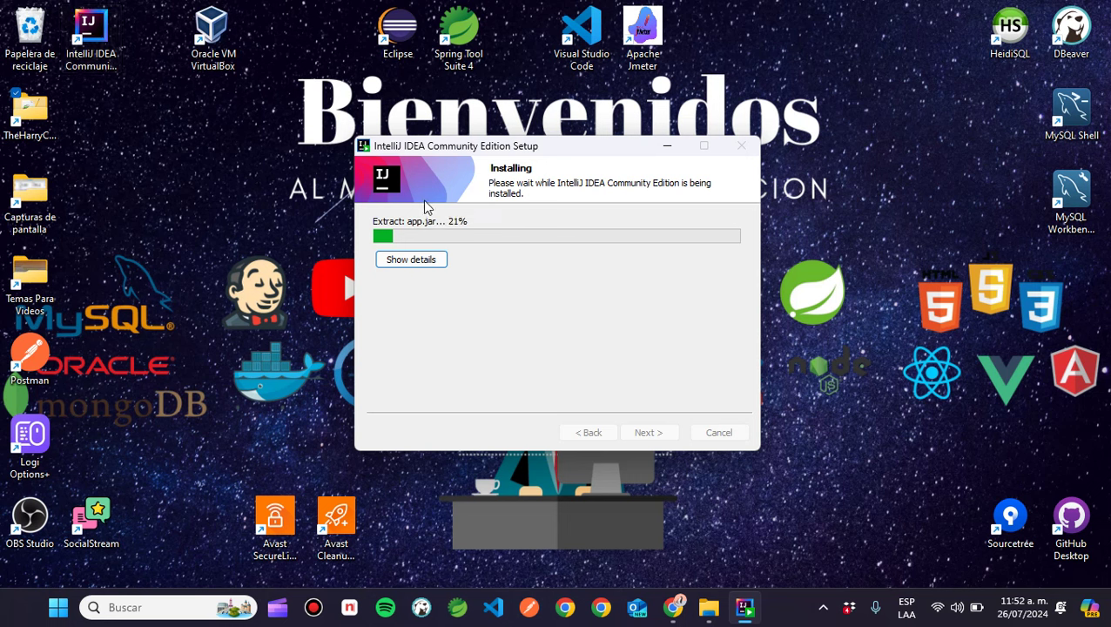
{"action": "left_click", "coordinate": [708, 607]}
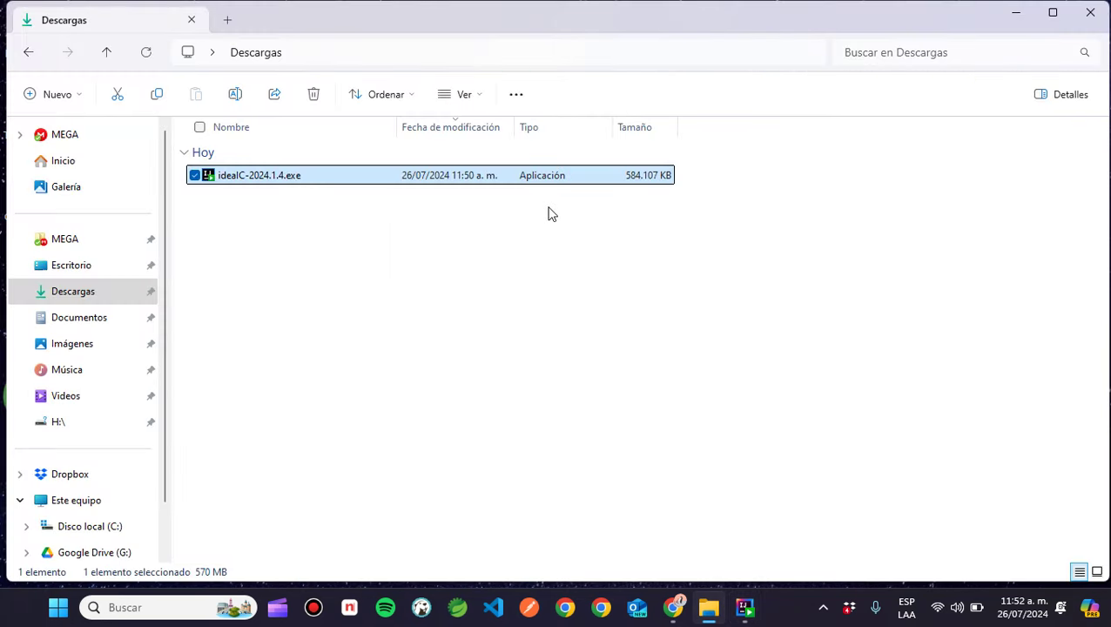
{"action": "left_click", "coordinate": [1015, 19]}
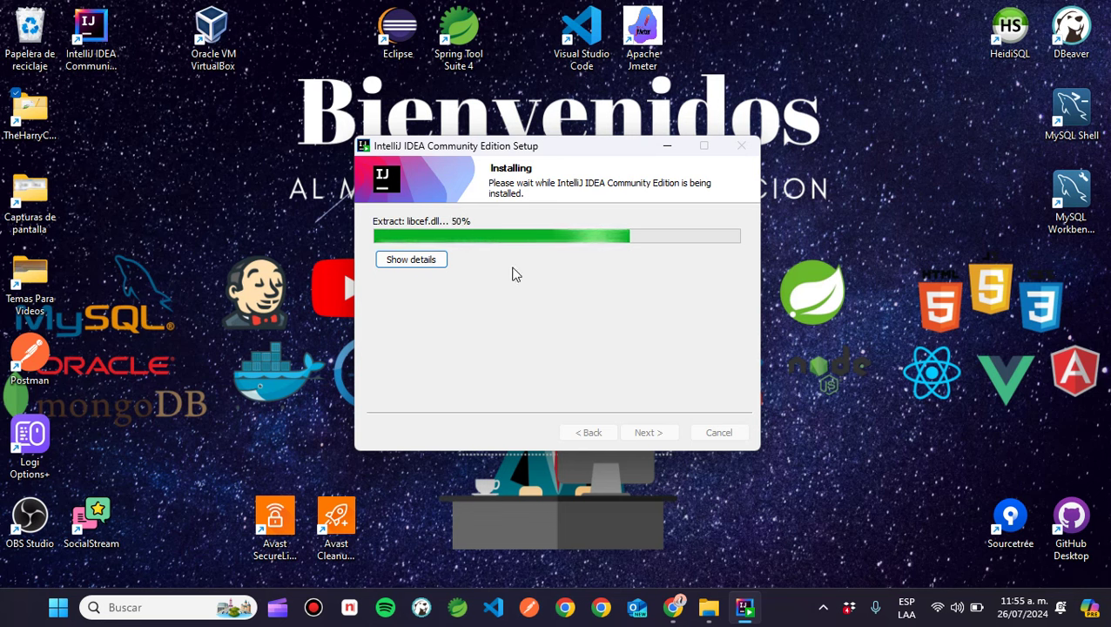
{"action": "left_click", "coordinate": [408, 261]}
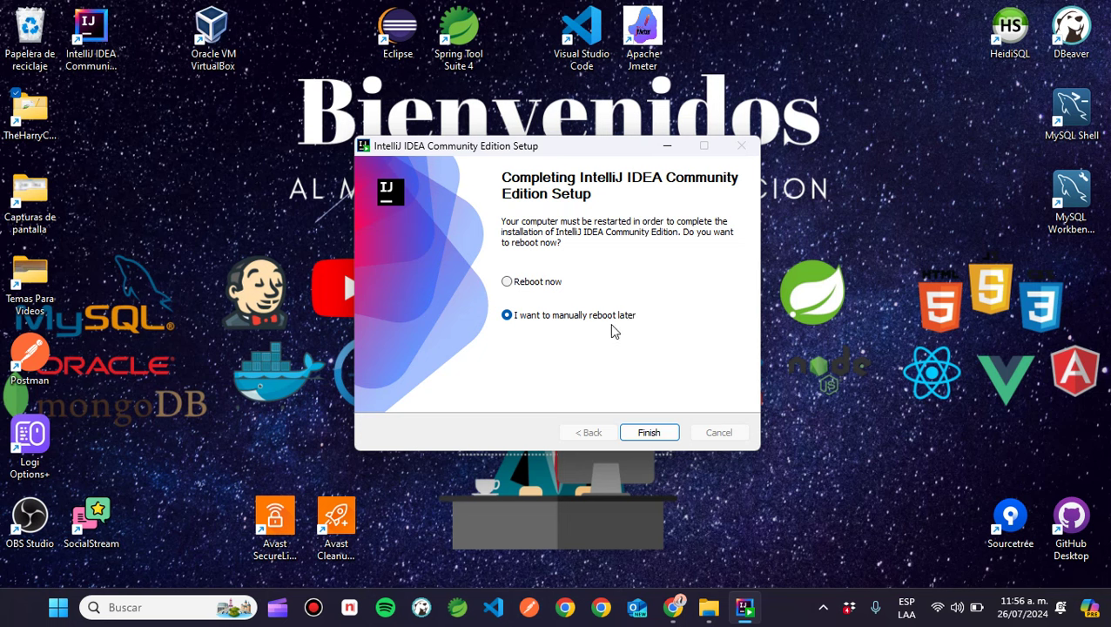
Finish the setup with the option to manually reboot later.
{"action": "left_click", "coordinate": [514, 289]}
{"action": "left_click", "coordinate": [508, 316]}
{"action": "left_click", "coordinate": [640, 434]}
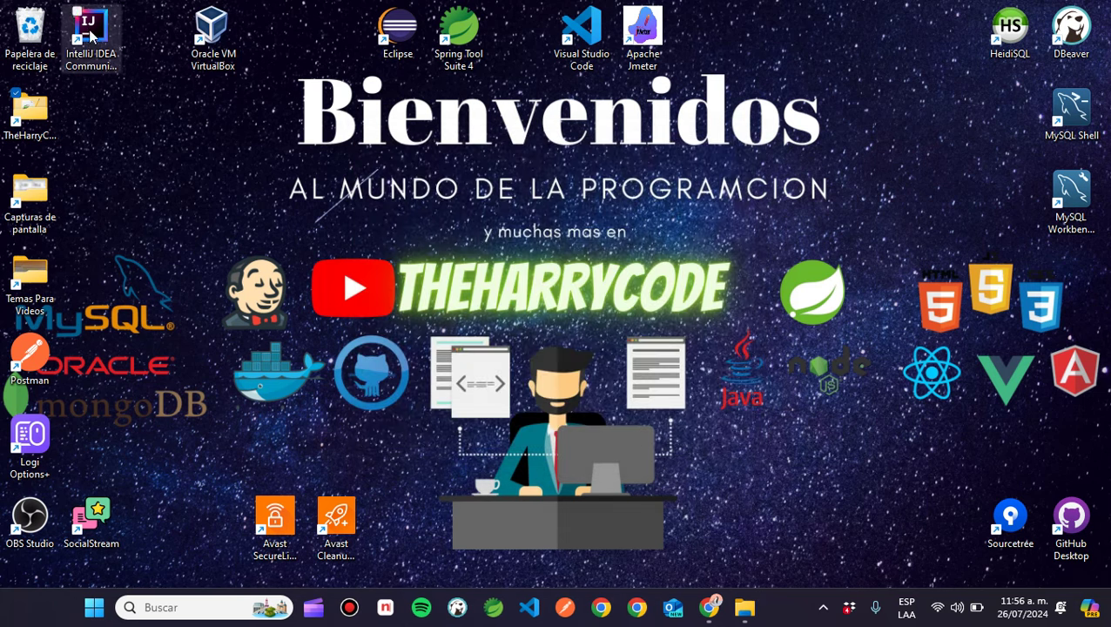
Move the IntelliJ IDEA desktop shortcut between the Spring Tool Suite 4 and Visual Studio Code shortcuts.
{"action": "left_click_drag", "start_coordinate": [90, 30], "coordinate": [522, 39]}
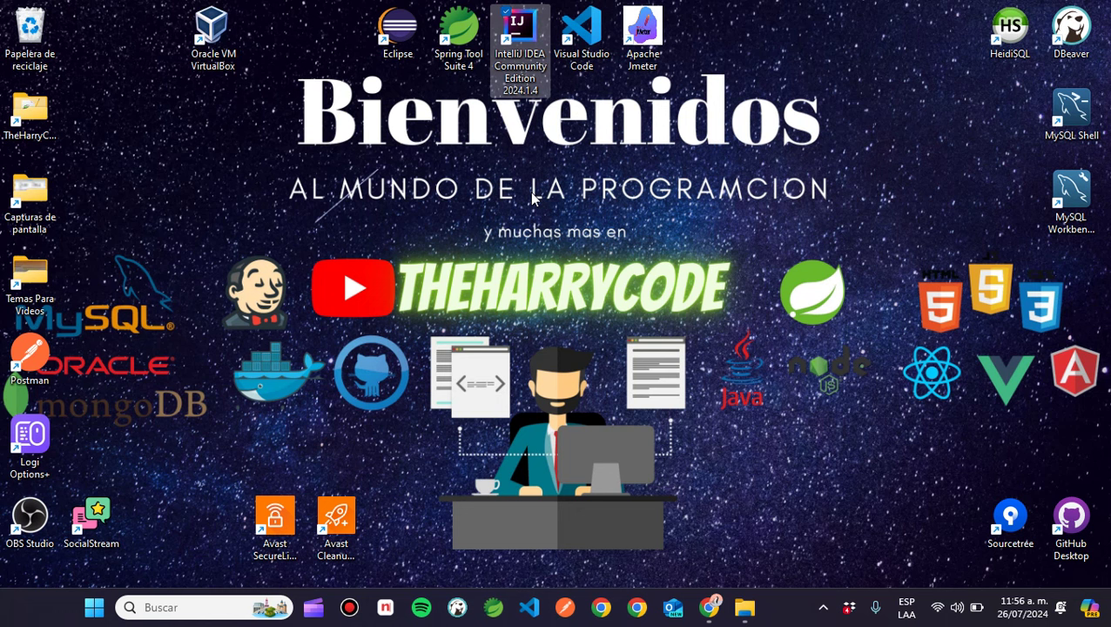
{"action": "left_click", "coordinate": [513, 98]}
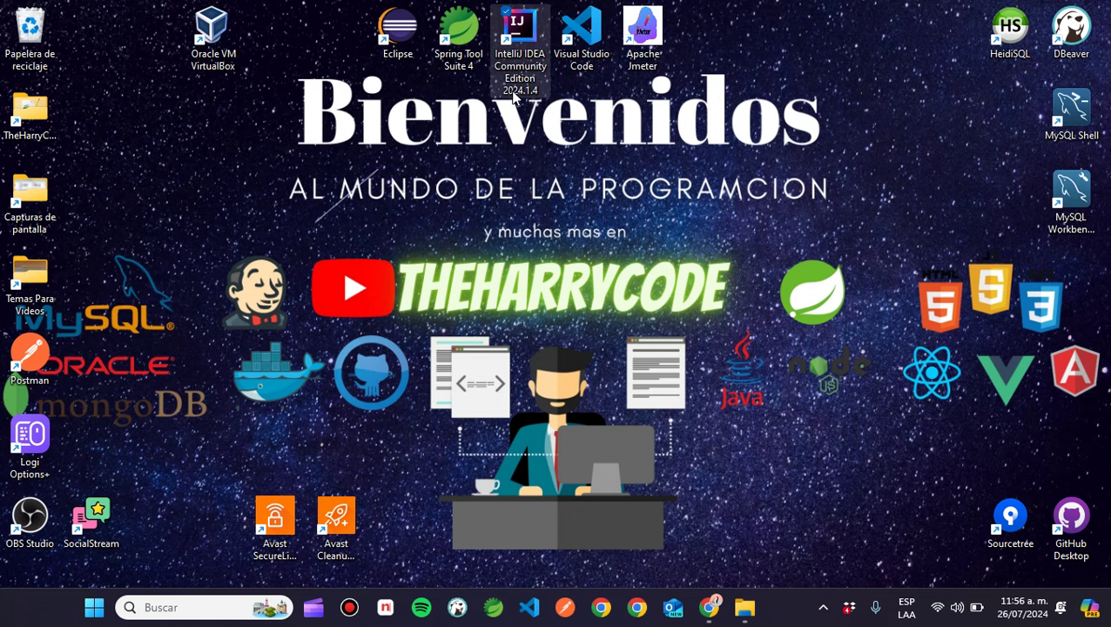
Search the Windows applications for "inte" to check for IntelliJ IDEA, and close the search.
{"action": "key", "text": "super"}
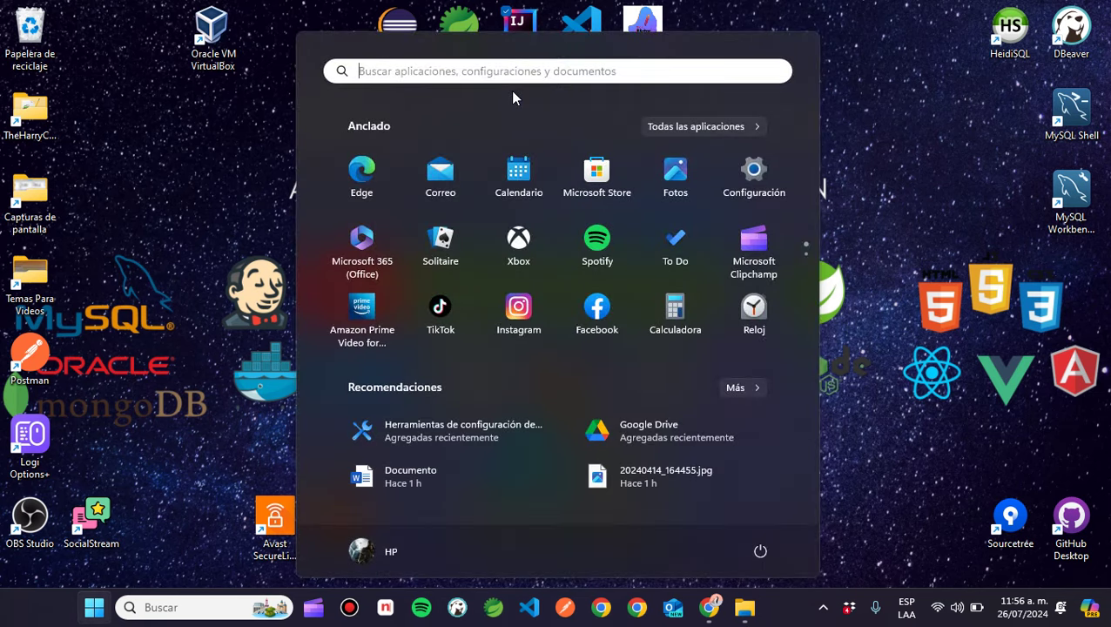
{"action": "type", "text": "inte"}
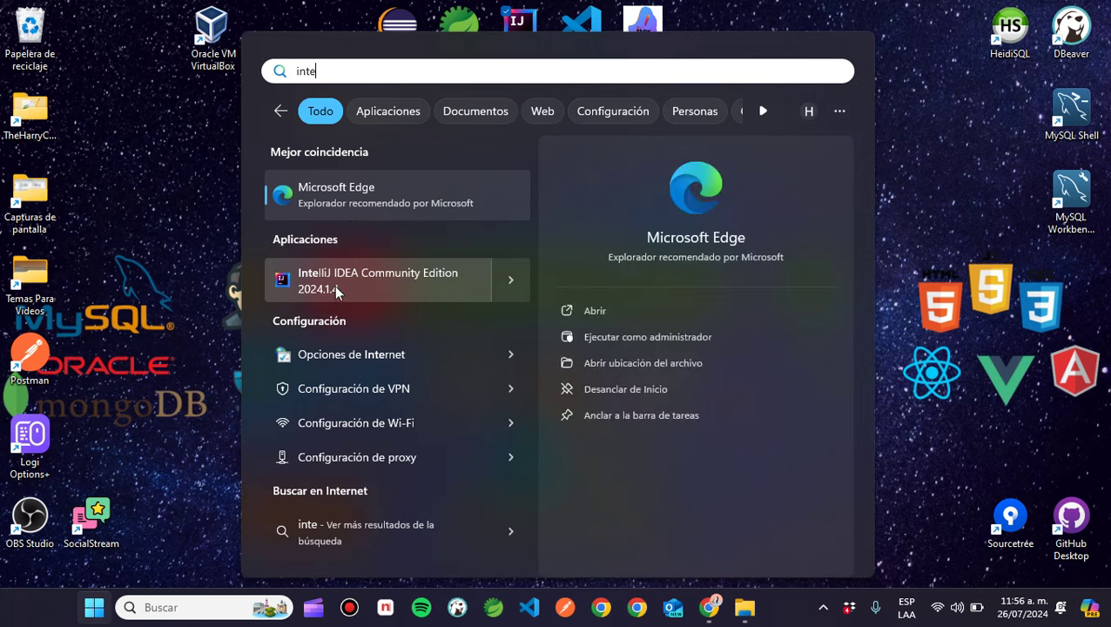
{"action": "left_click", "coordinate": [207, 298]}
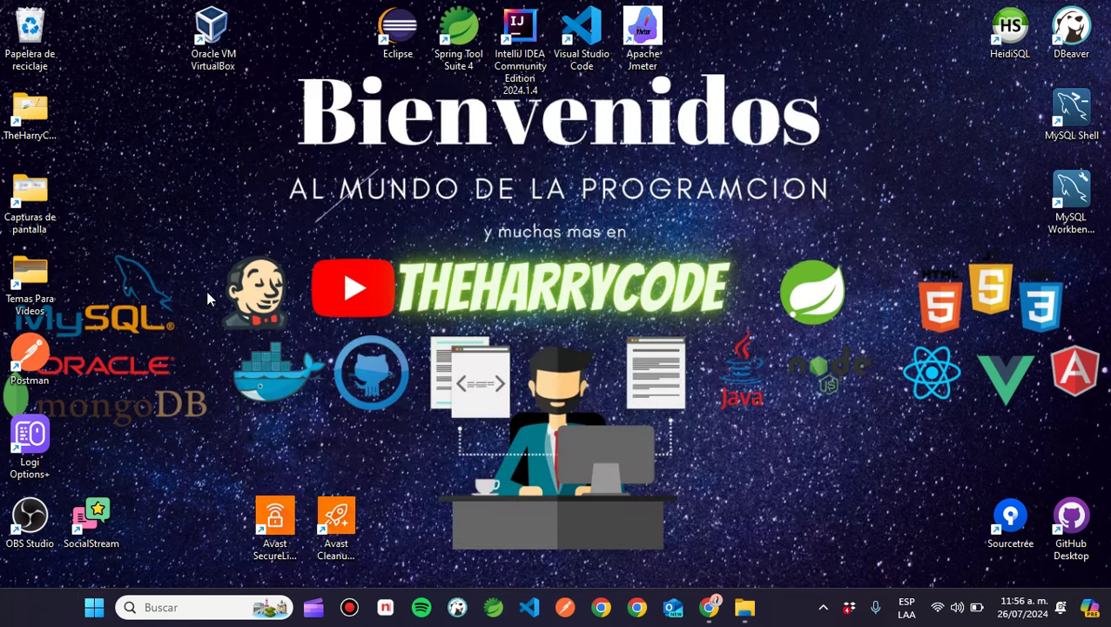
Check the IntelliJ IDEA Community Edition 2024.1.4 entry in the Control Panel's installed programs list, and close the window.
{"action": "key", "text": "super"}
{"action": "type", "text": "pane"}
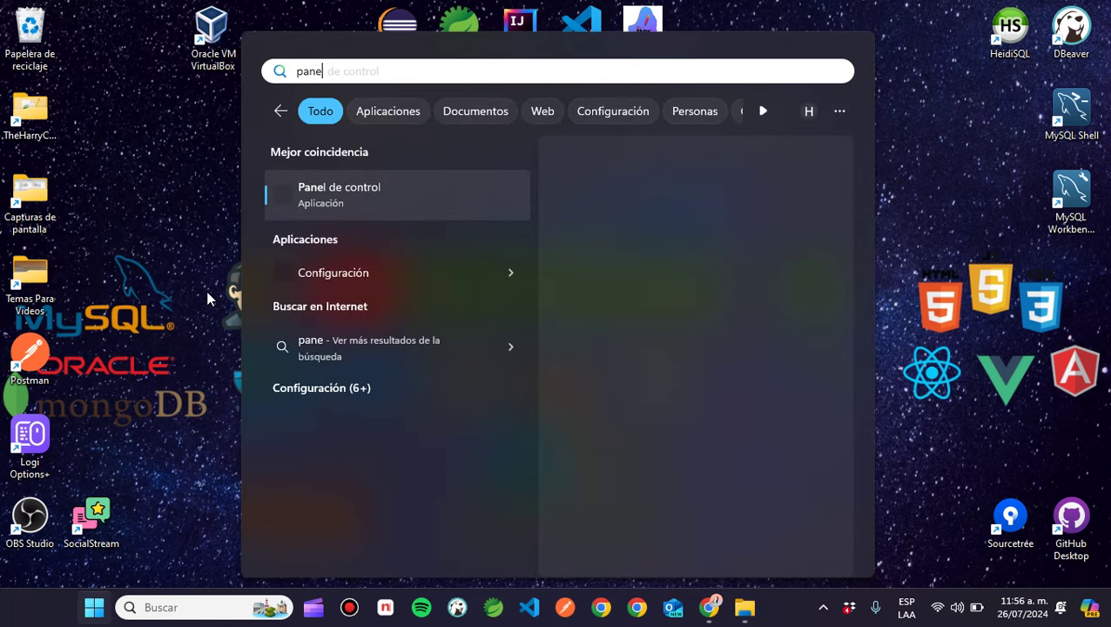
{"action": "key", "text": "Return"}
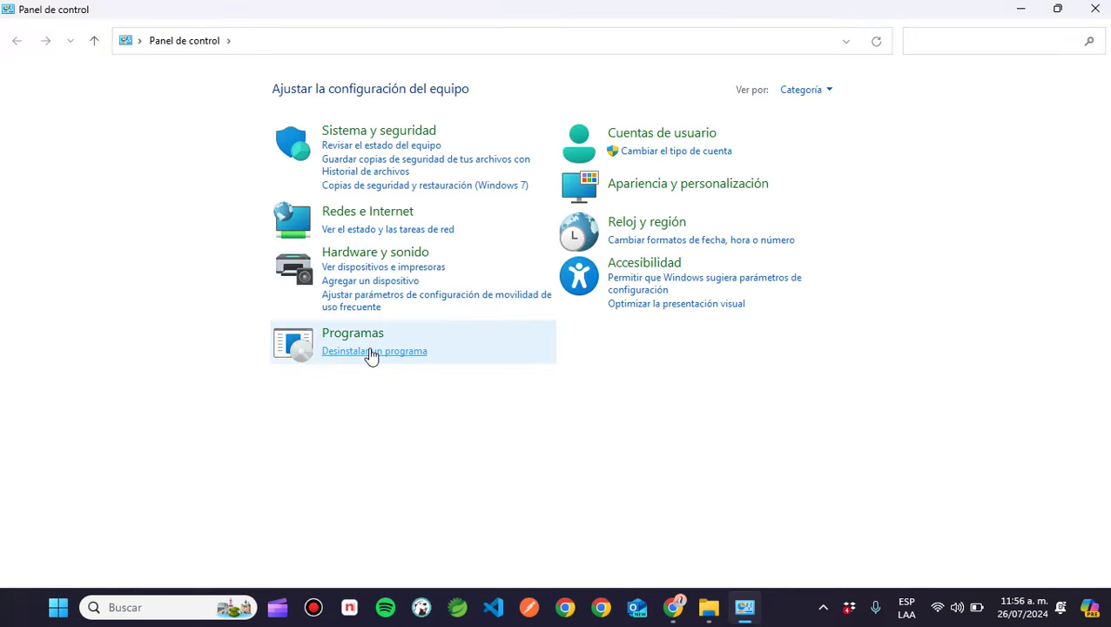
{"action": "left_click", "coordinate": [367, 352]}
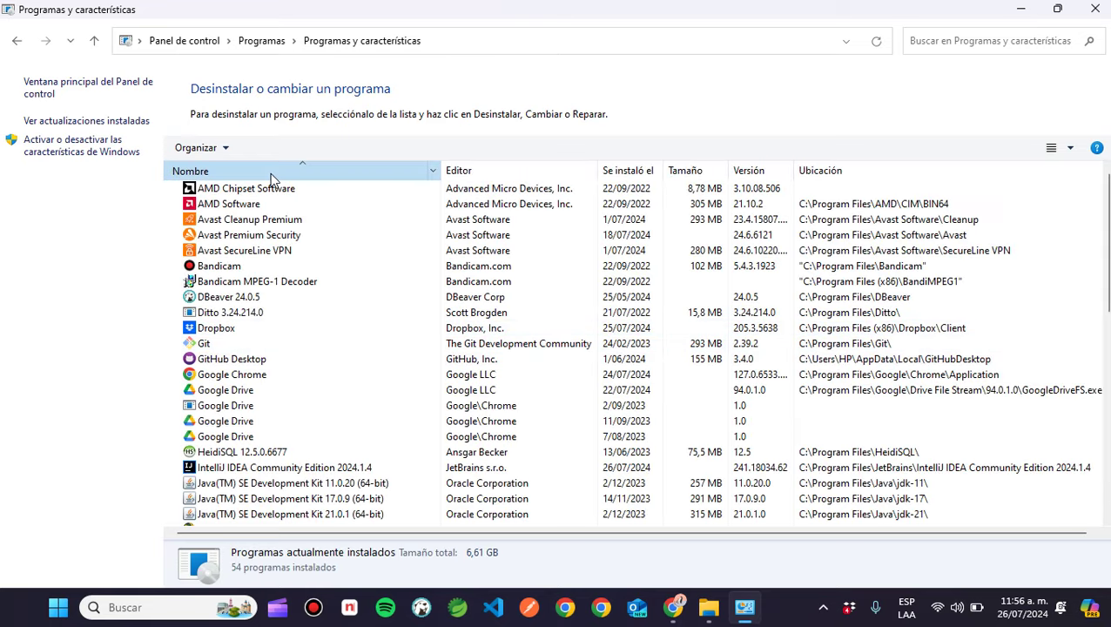
{"action": "left_click", "coordinate": [270, 174]}
{"action": "left_click", "coordinate": [271, 174]}
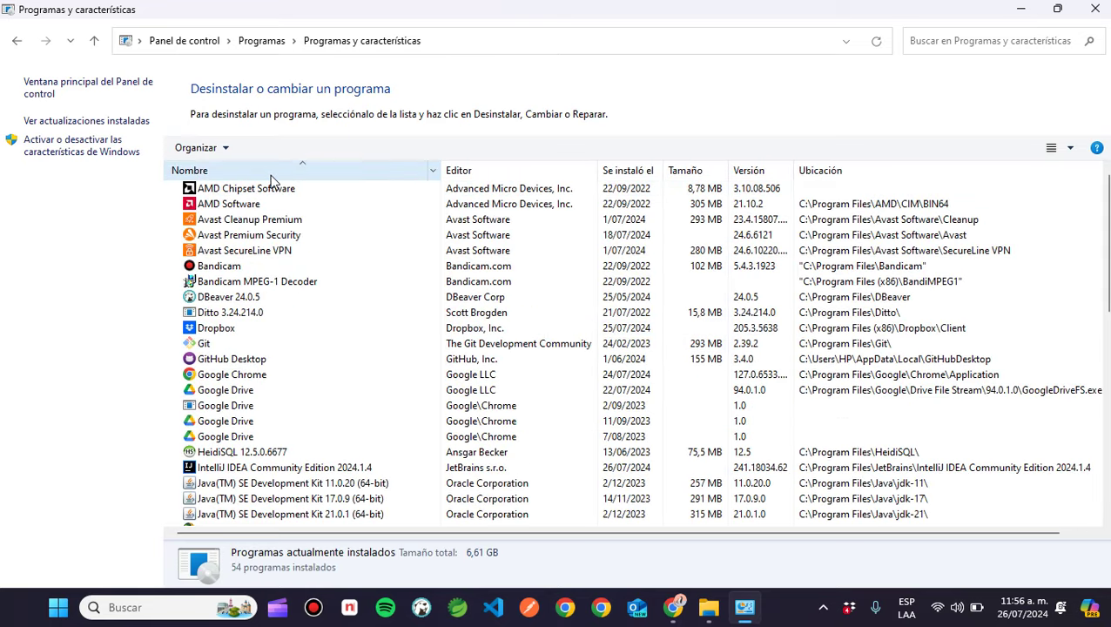
{"action": "left_click", "coordinate": [244, 467]}
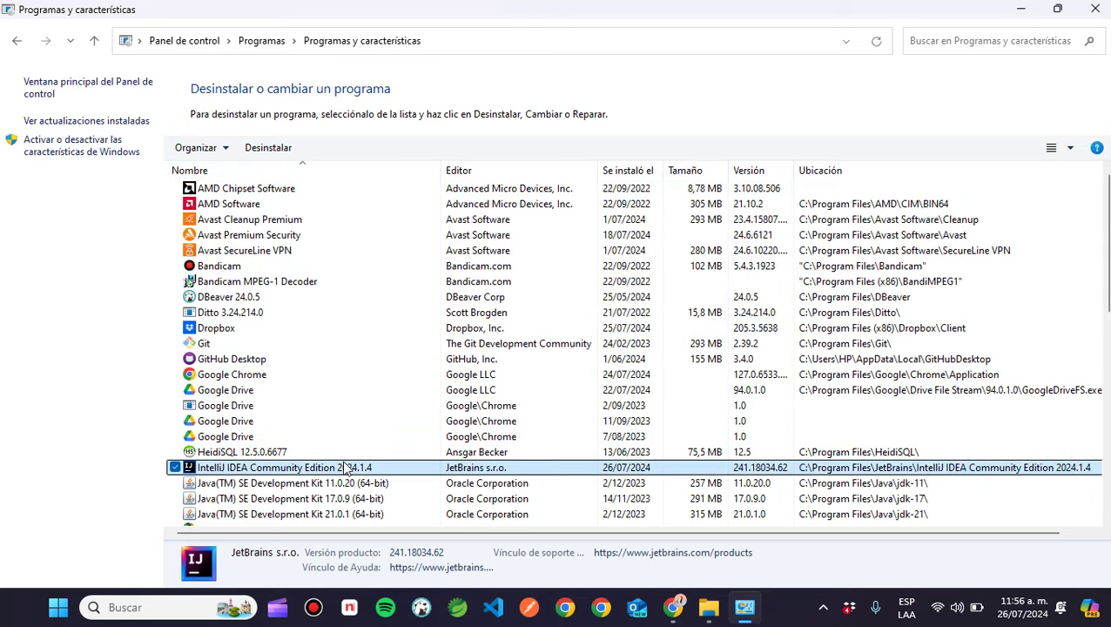
{"action": "left_click", "coordinate": [1099, 10]}
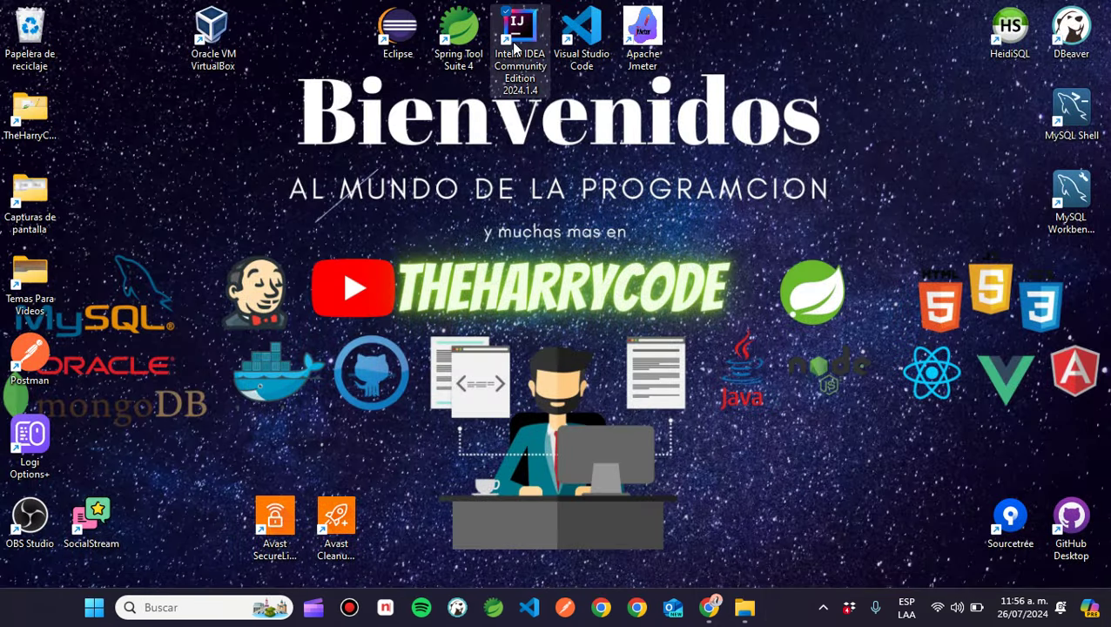
Launch IntelliJ IDEA from its desktop shortcut and choose the reposiroty_local project.
{"action": "double_click", "coordinate": [512, 42]}
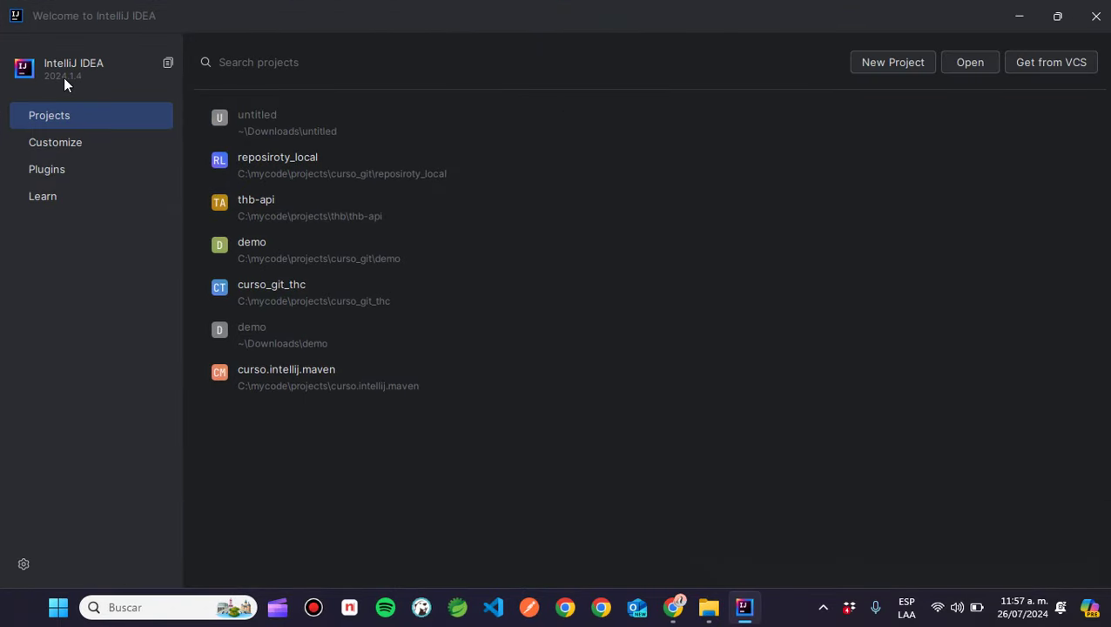
{"action": "left_click", "coordinate": [310, 175]}
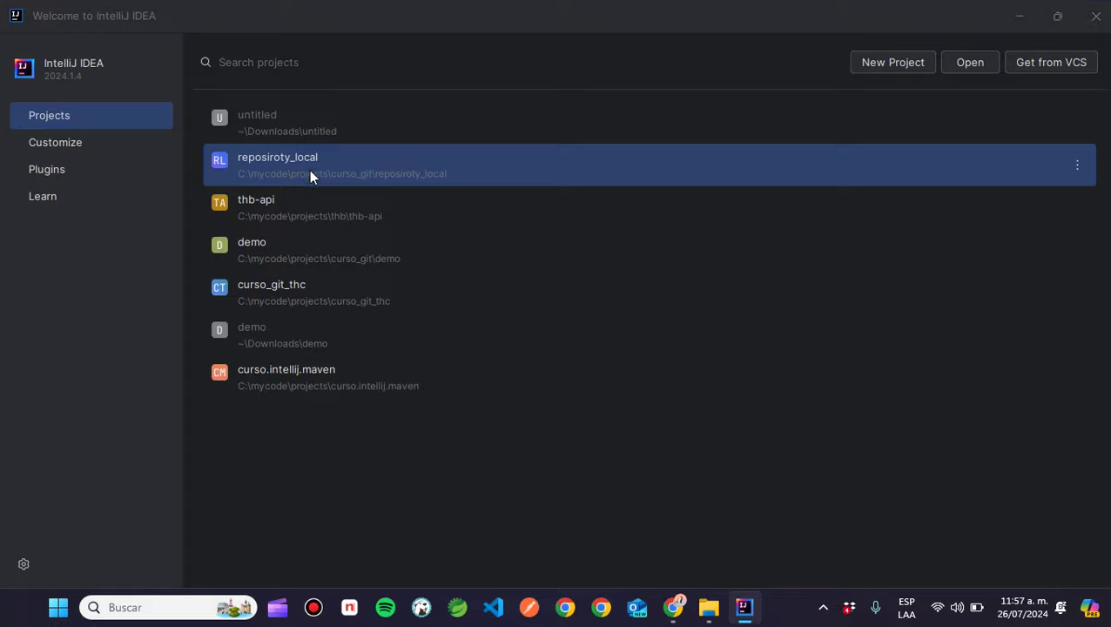